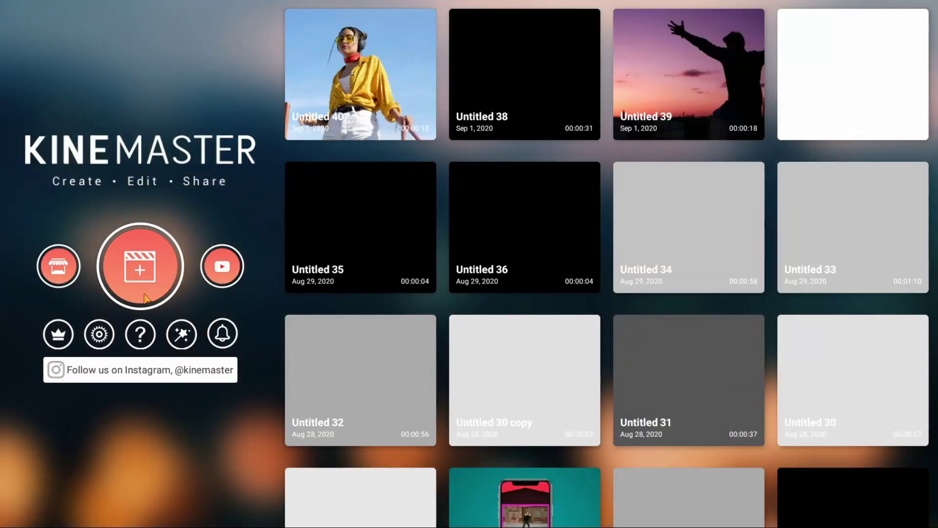
Step: Create a 16:9 project with the yellow-shirt woman clip from SharedFolder and play it
left_click(145, 268)
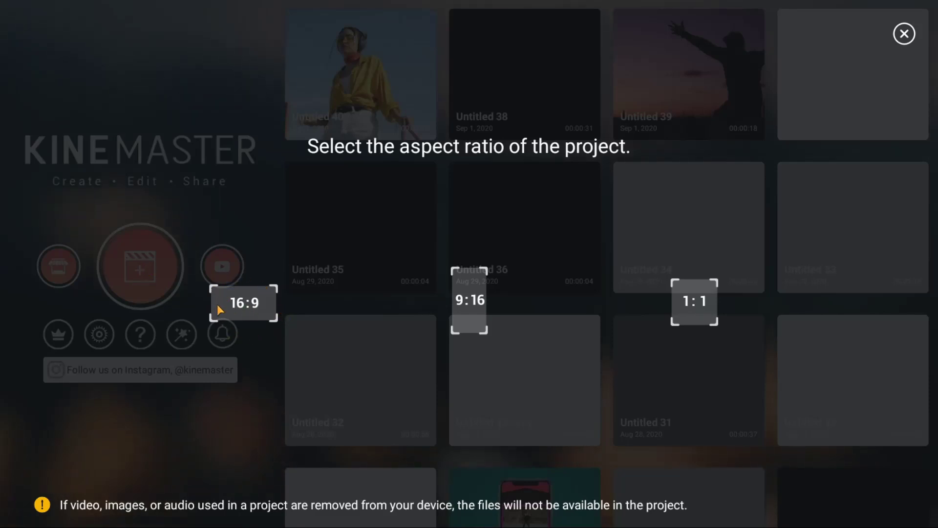
left_click(218, 309)
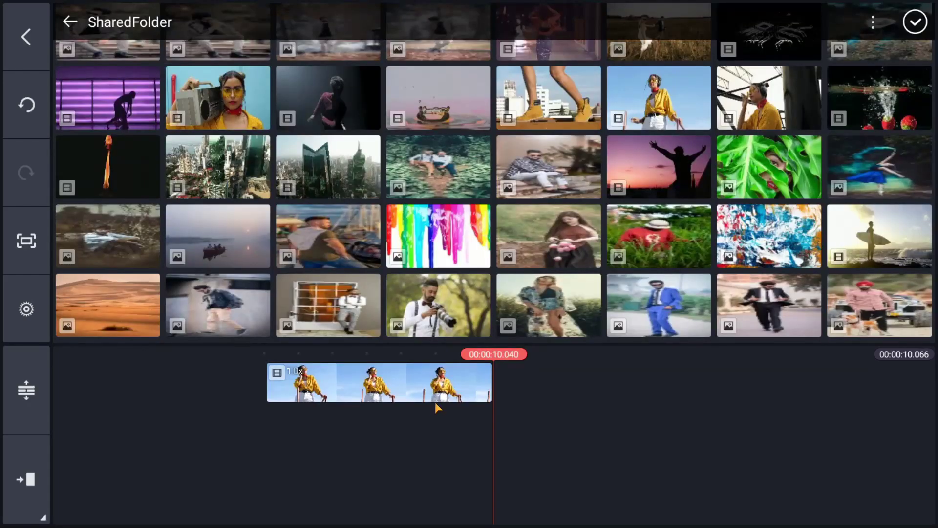
left_click(435, 392)
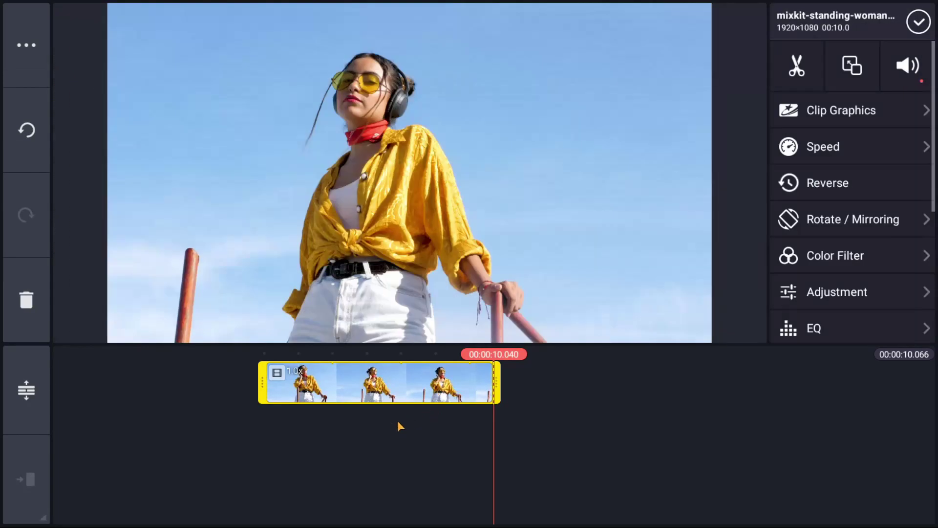
left_click(486, 437)
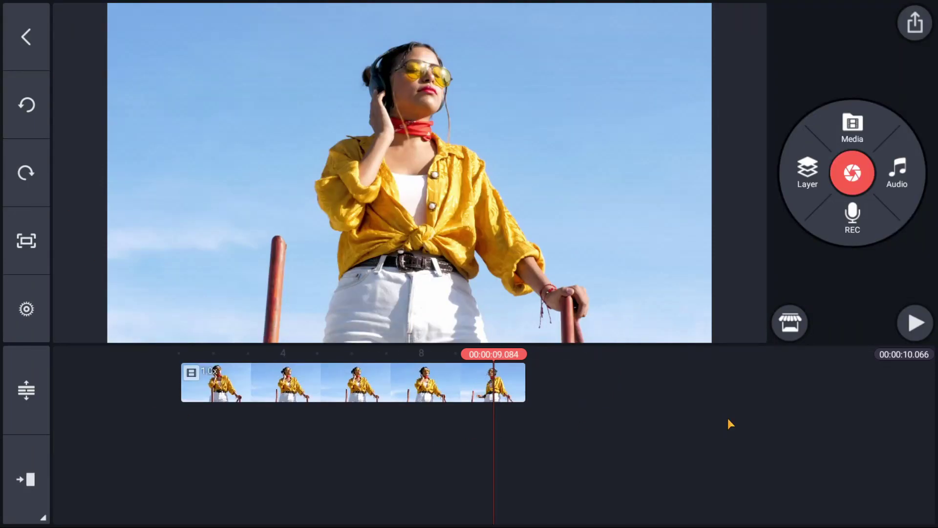
left_click(913, 323)
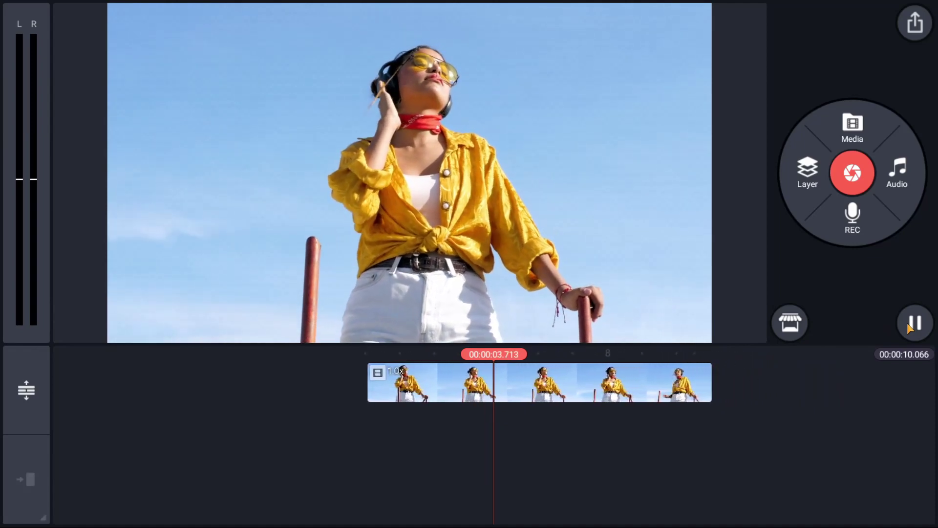
Step: Set the woman clip's Saturation to -100 in Adjustment, then scrub back to the start
left_click(912, 325)
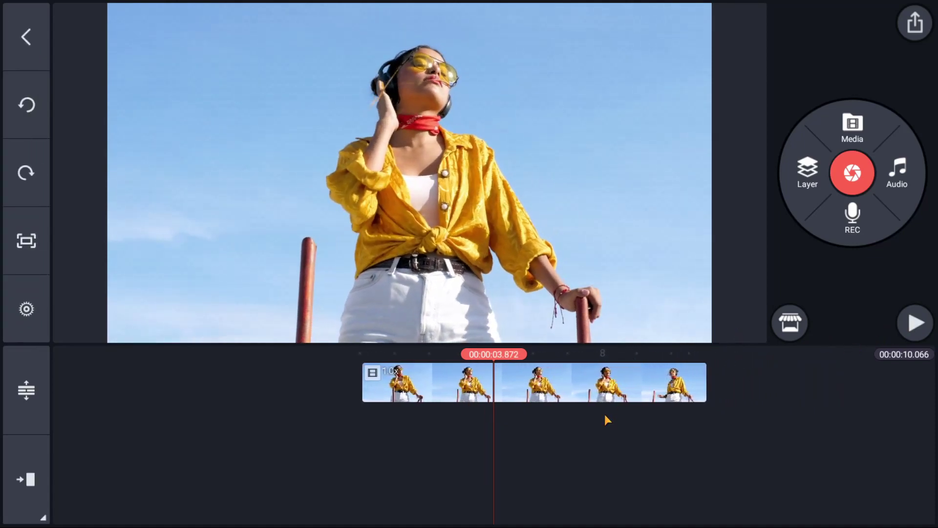
left_click(516, 389)
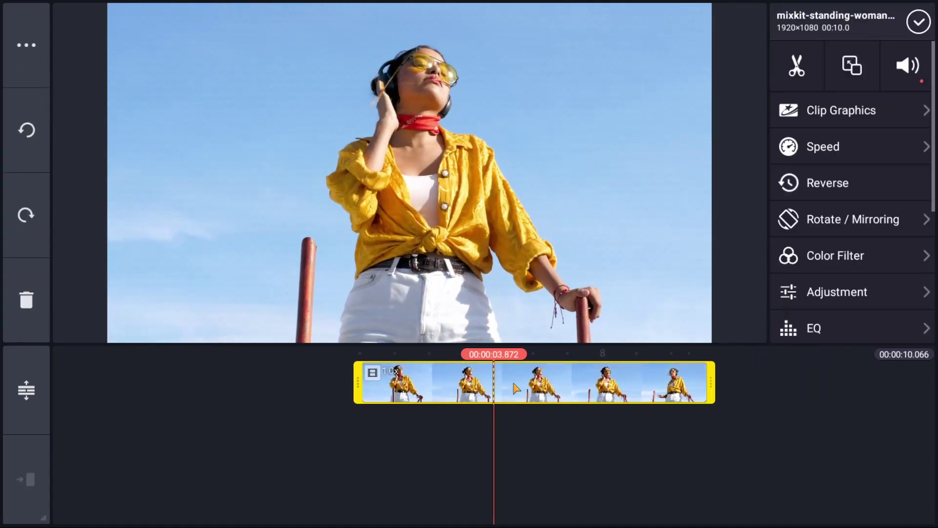
left_click(834, 299)
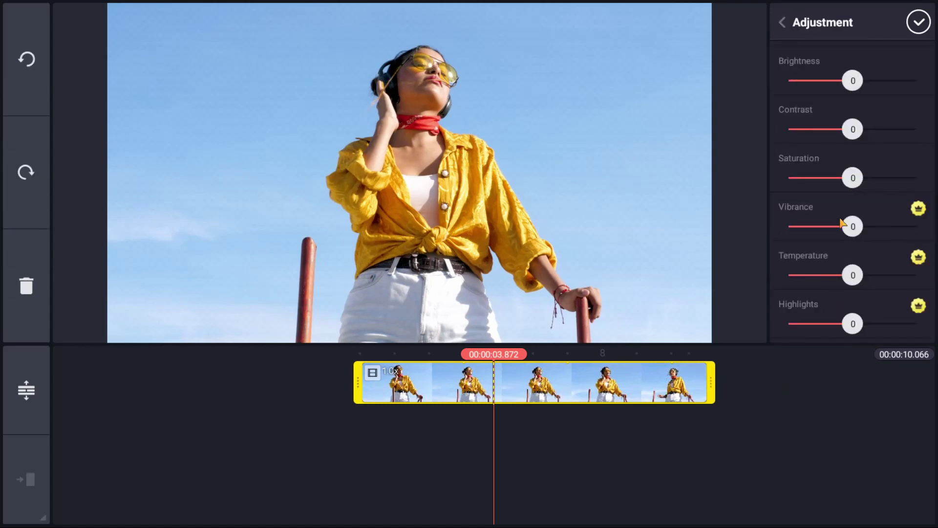
left_click_drag(851, 181, 784, 186)
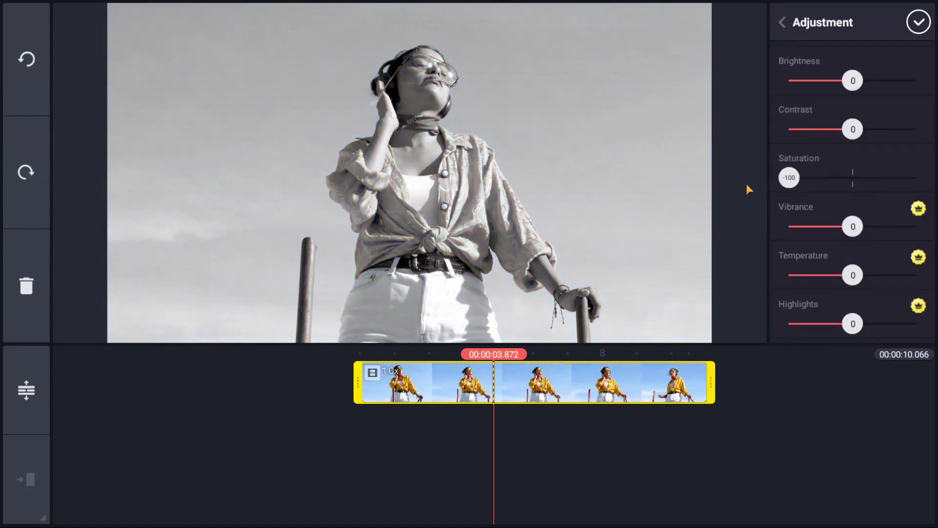
left_click(722, 428)
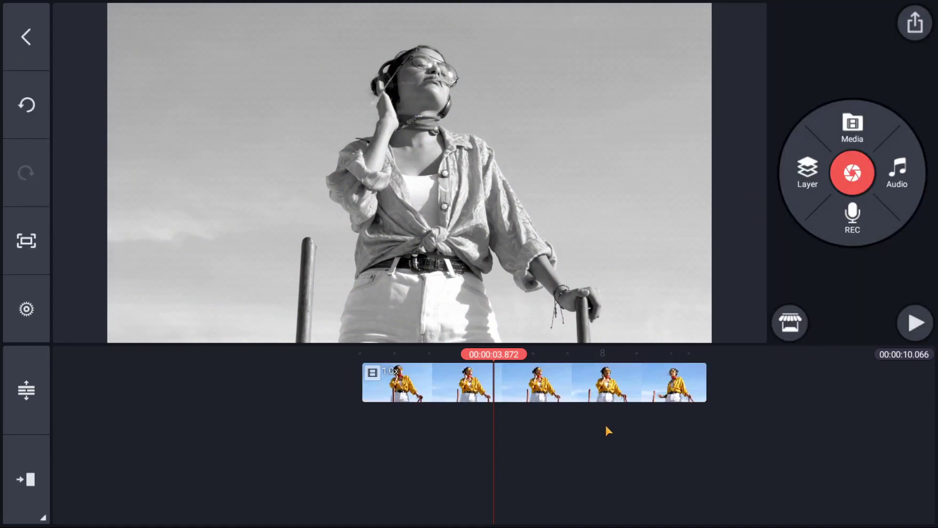
left_click_drag(628, 433, 799, 432)
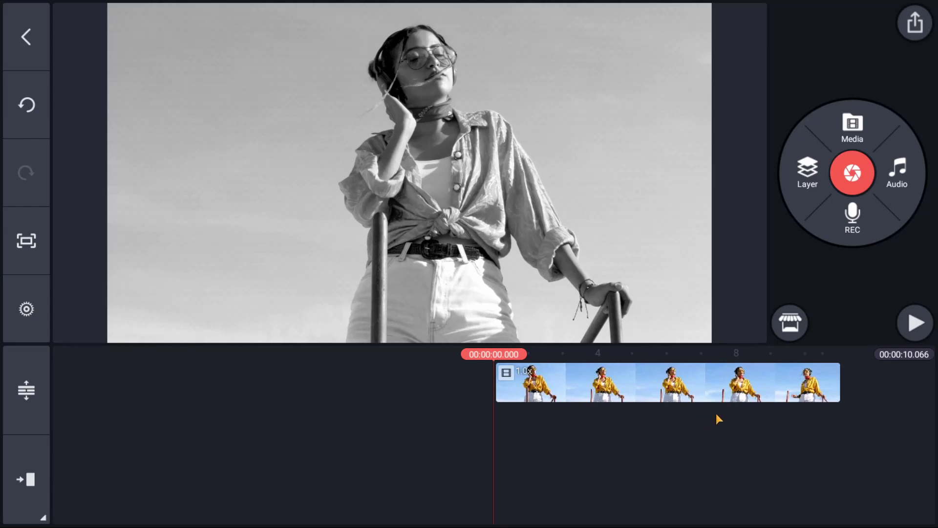
Step: Add a red solid-colour layer from Layer > Media > Background
left_click(805, 190)
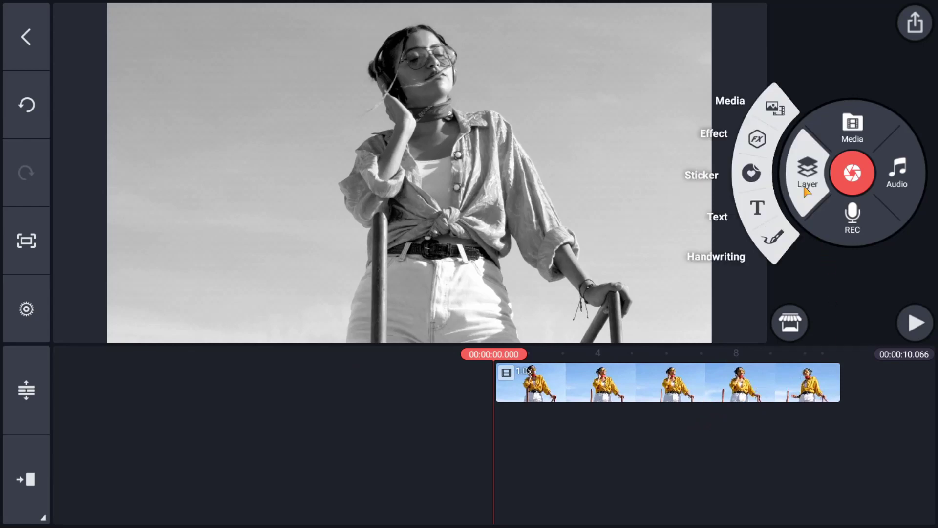
left_click(776, 111)
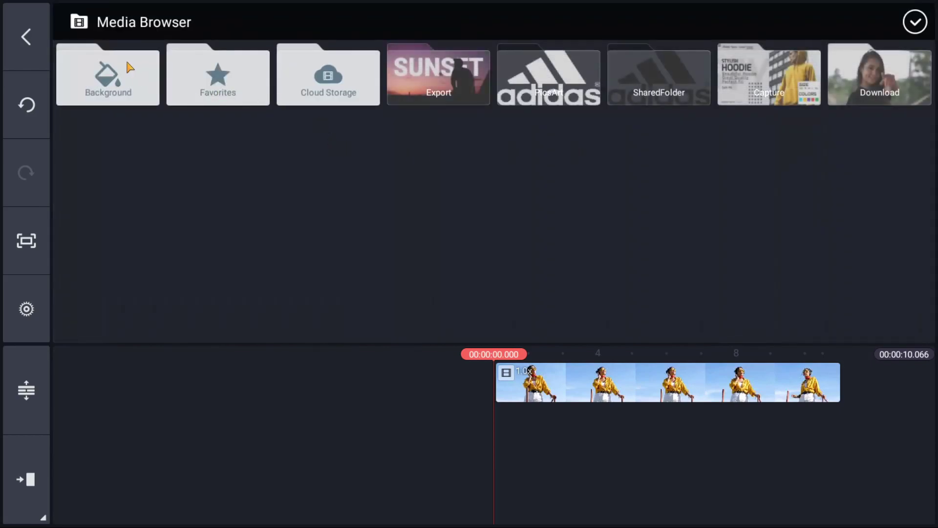
left_click(127, 67)
left_click(837, 65)
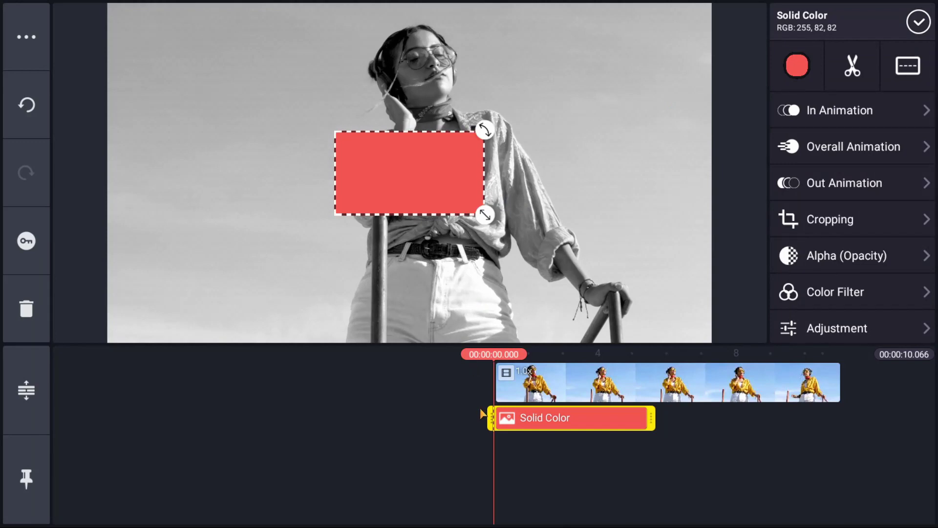
Step: Set the layer colour to pure red #FF0000 and make it fill the full frame
left_click(798, 66)
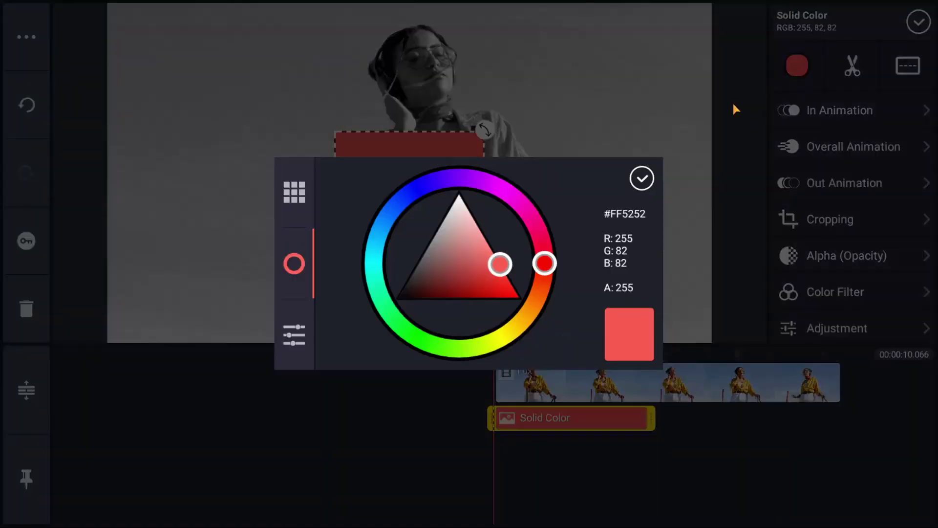
left_click_drag(446, 267, 566, 325)
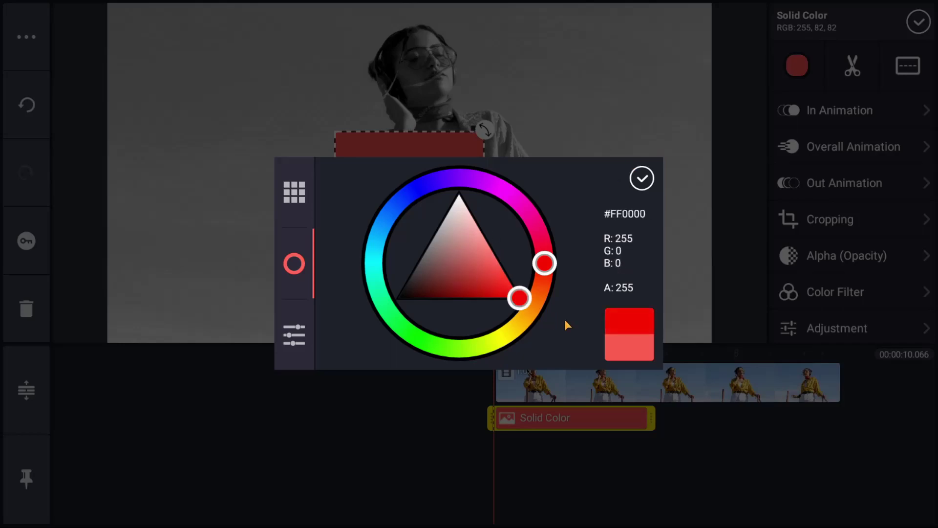
left_click(642, 180)
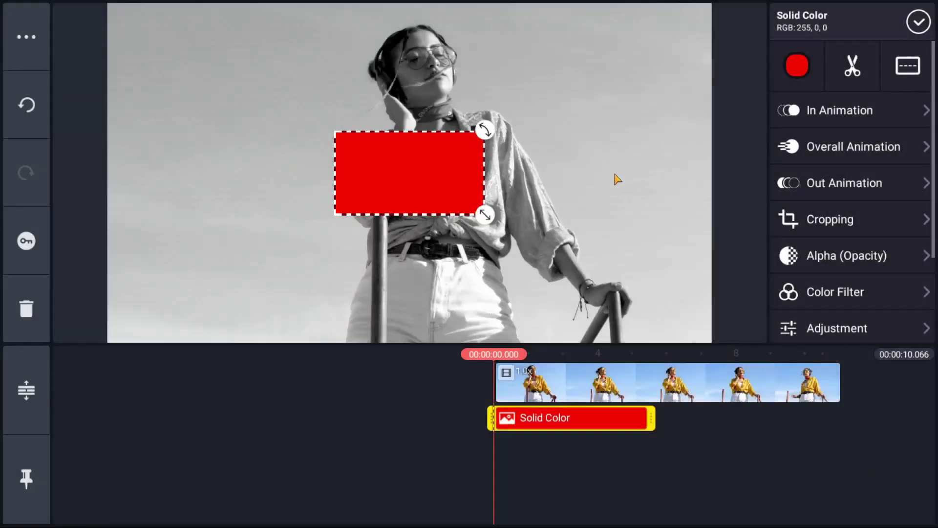
left_click(907, 72)
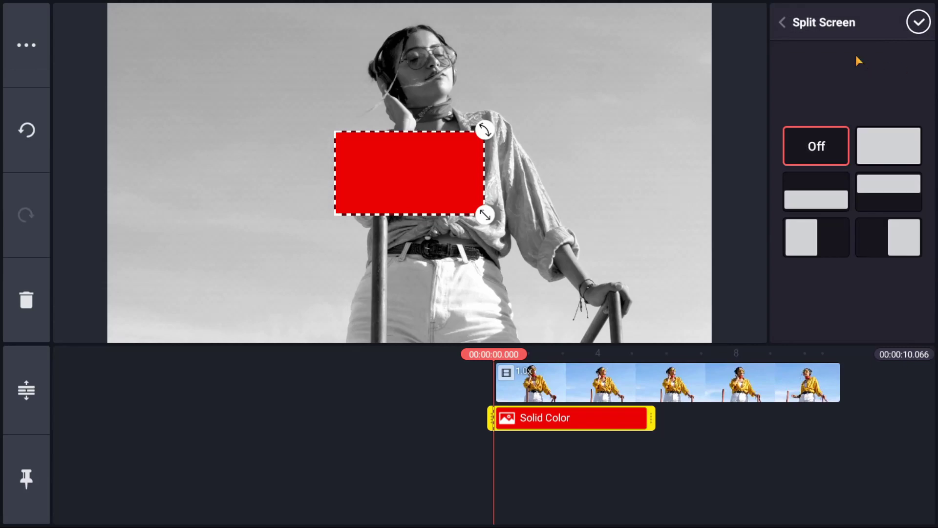
left_click(889, 154)
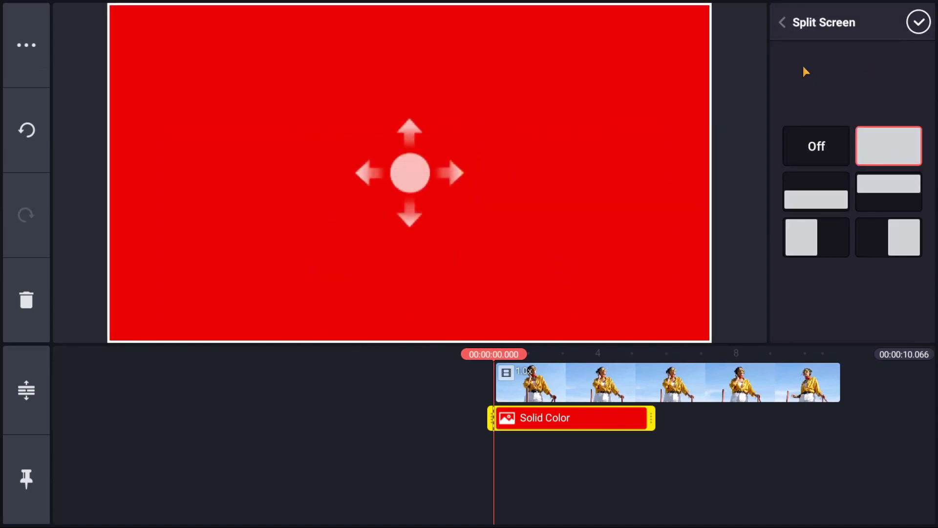
left_click(784, 22)
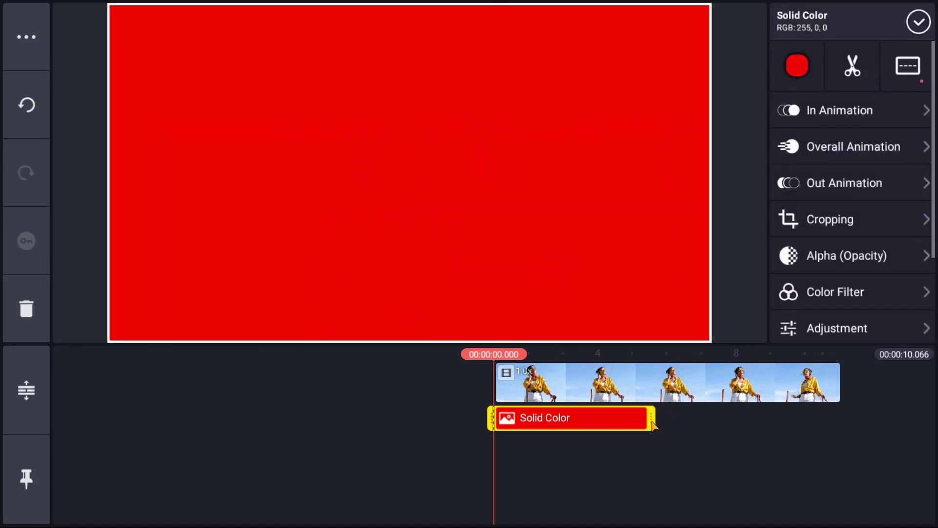
Step: Stretch the red layer to the clip's full length and move to about 4.5 seconds
left_click_drag(654, 425, 845, 420)
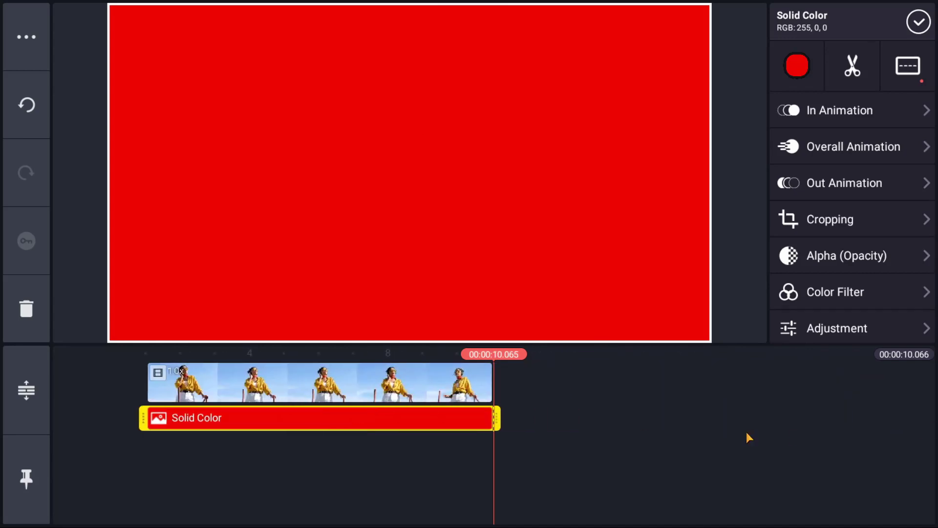
left_click(496, 454)
left_click_drag(496, 454, 723, 462)
mouse_move(600, 464)
left_mouse_down()
mouse_move(402, 463)
mouse_move(517, 465)
mouse_move(451, 465)
mouse_move(469, 464)
left_mouse_up()
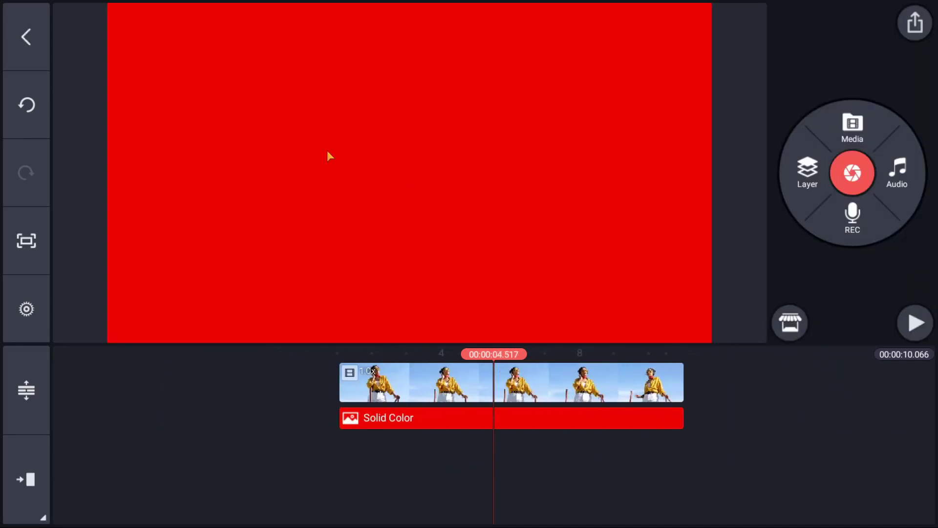
Step: Set the red layer's blending mode to Multiply
left_click(408, 422)
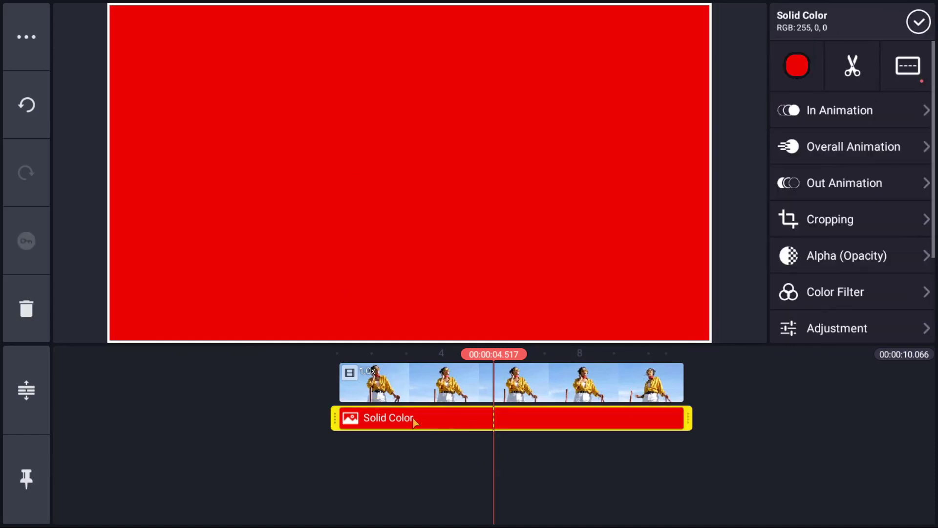
mouse_move(887, 291)
left_mouse_down()
mouse_move(859, 251)
mouse_move(863, 130)
left_mouse_up()
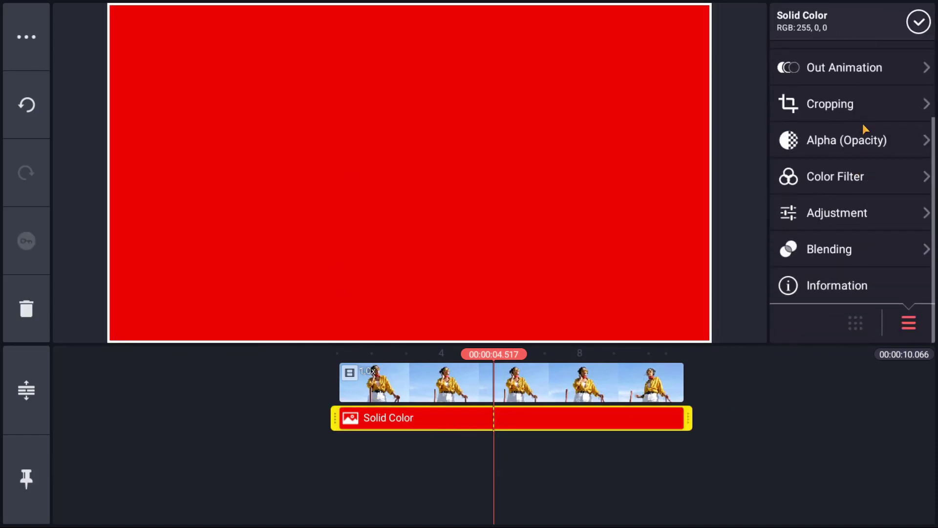
left_click(815, 251)
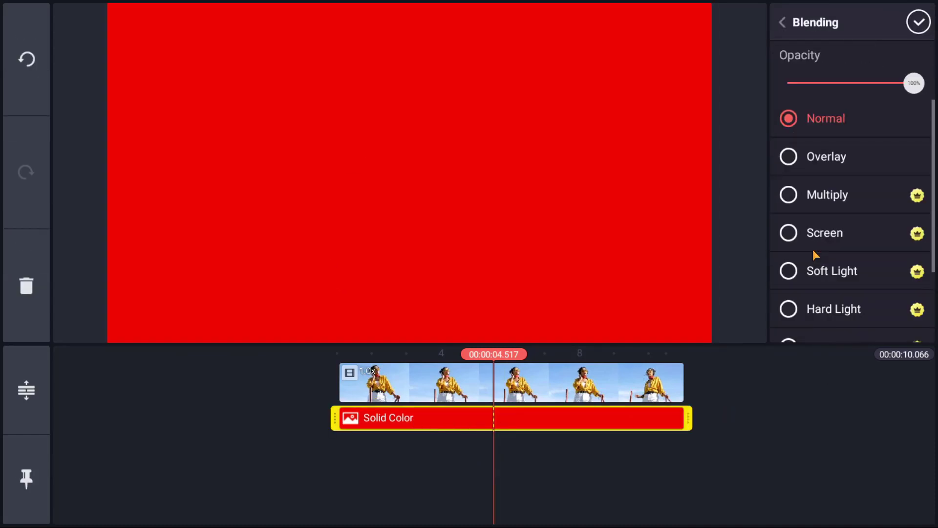
left_click(837, 198)
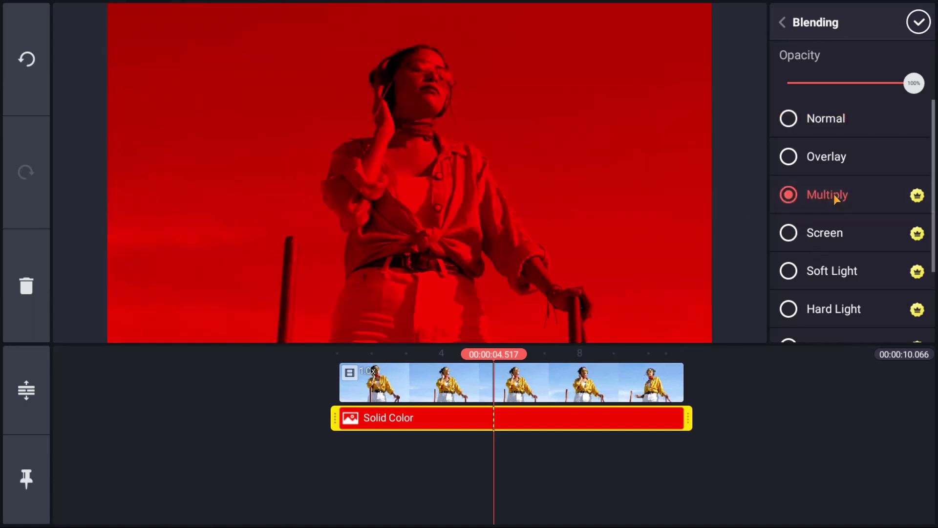
Step: Add a second solid-colour layer (orange) from Layer > Media > Background
left_click(917, 23)
left_click_drag(506, 403, 788, 440)
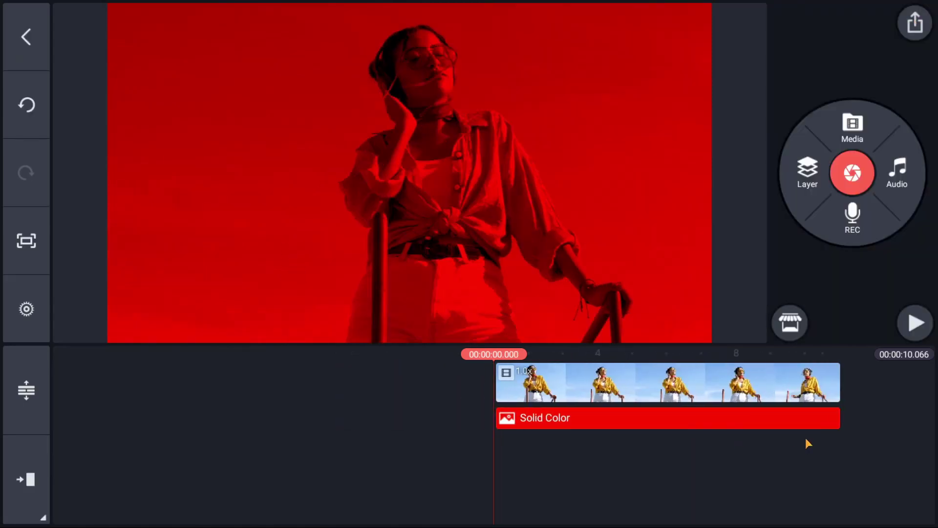
left_click(808, 172)
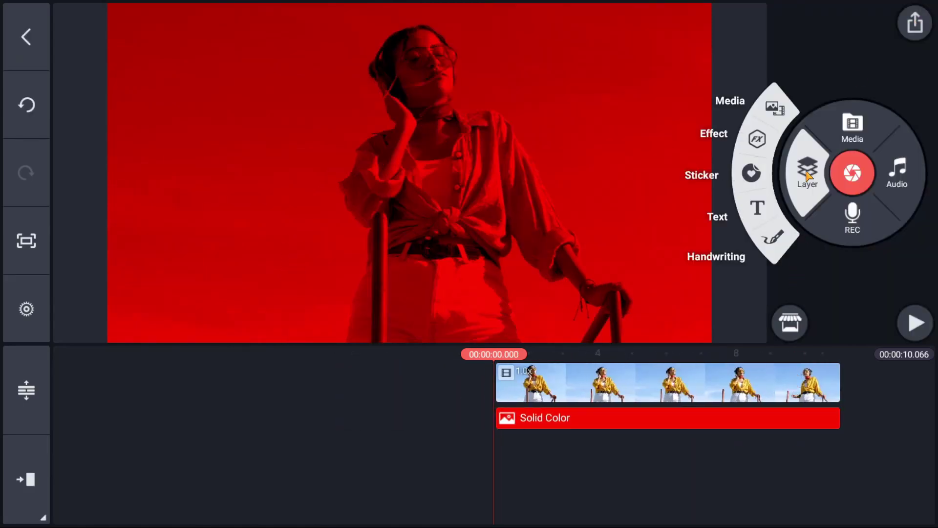
left_click(769, 115)
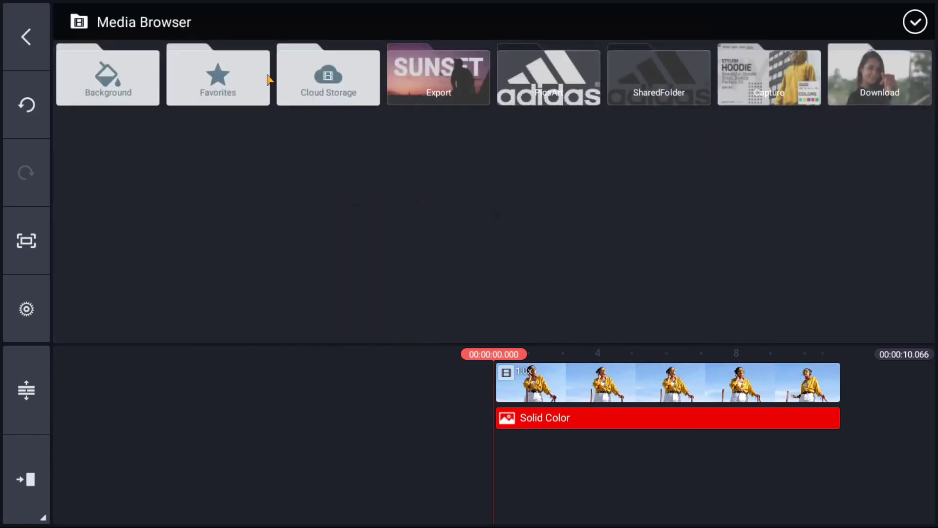
left_click(117, 92)
left_click(555, 87)
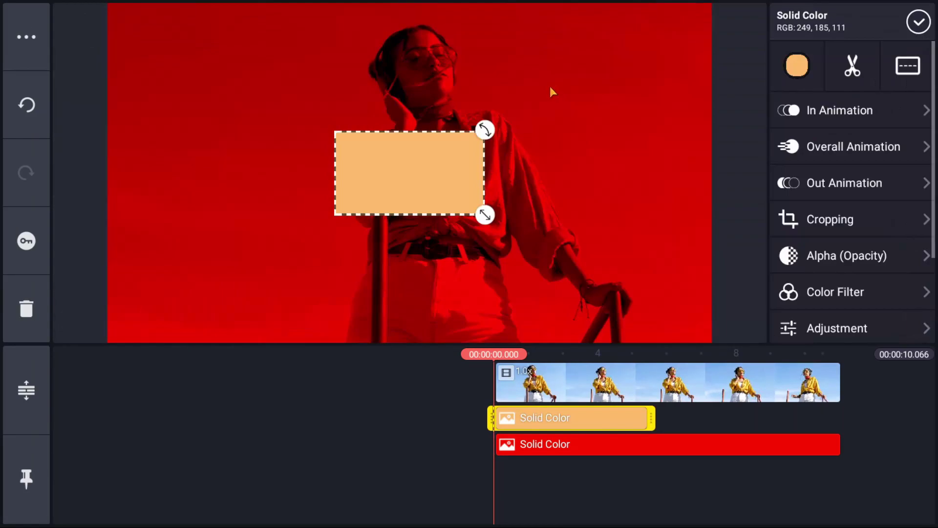
Step: Recolour the new layer pure blue, make it full frame, and stretch it full length
left_click(797, 64)
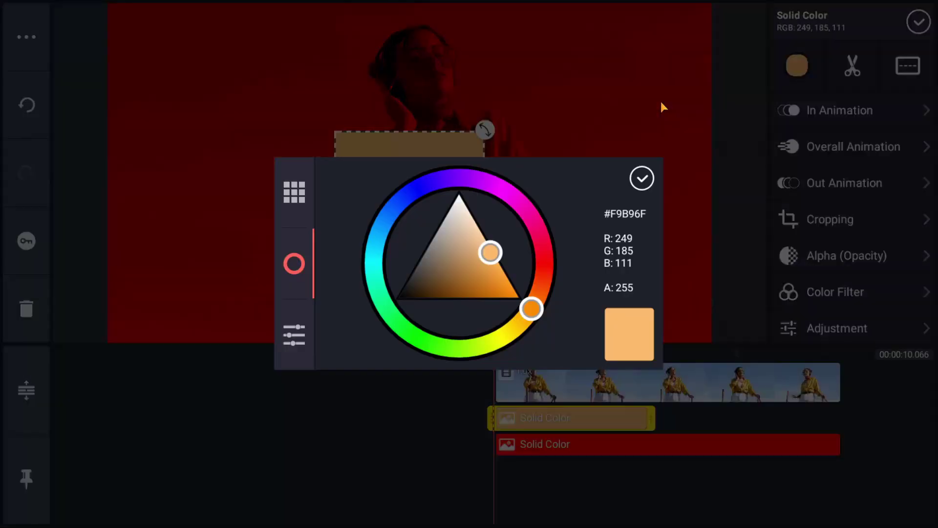
left_click(428, 187)
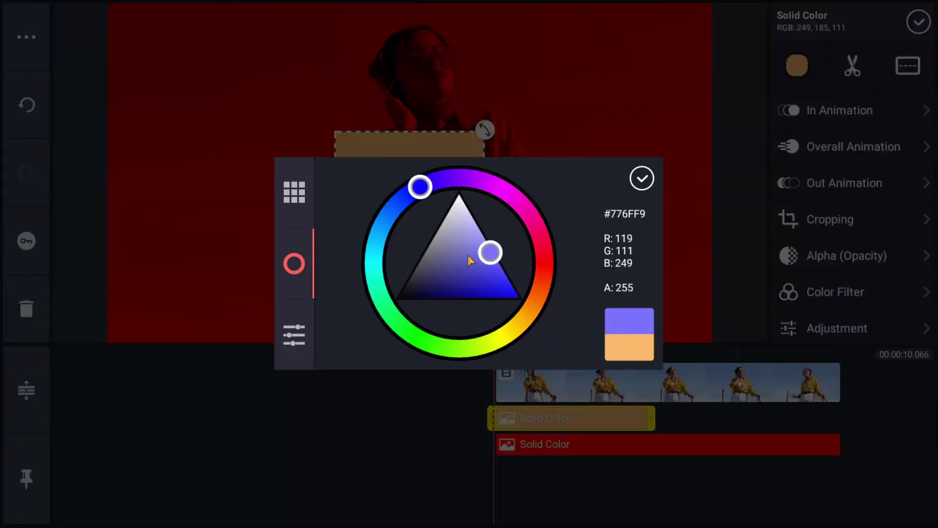
left_click_drag(490, 252, 520, 297)
left_click(649, 183)
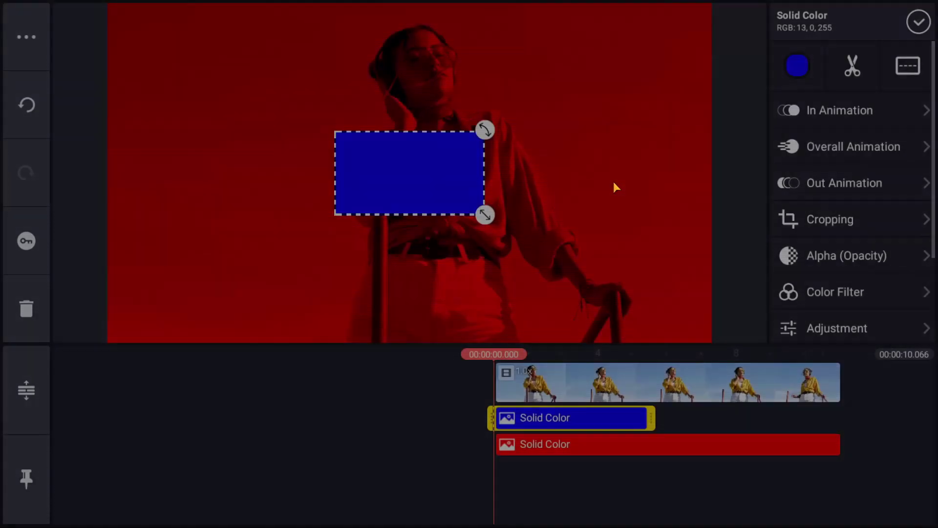
left_click(898, 71)
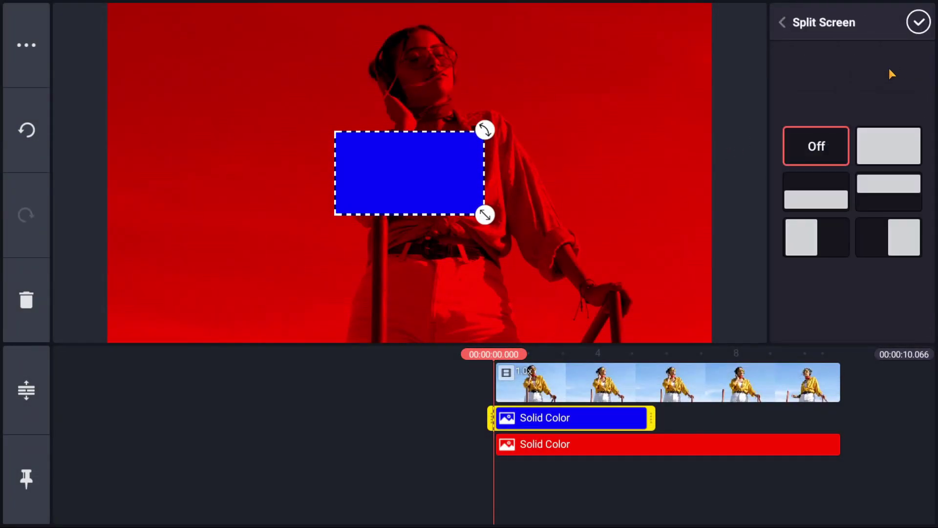
left_click(892, 154)
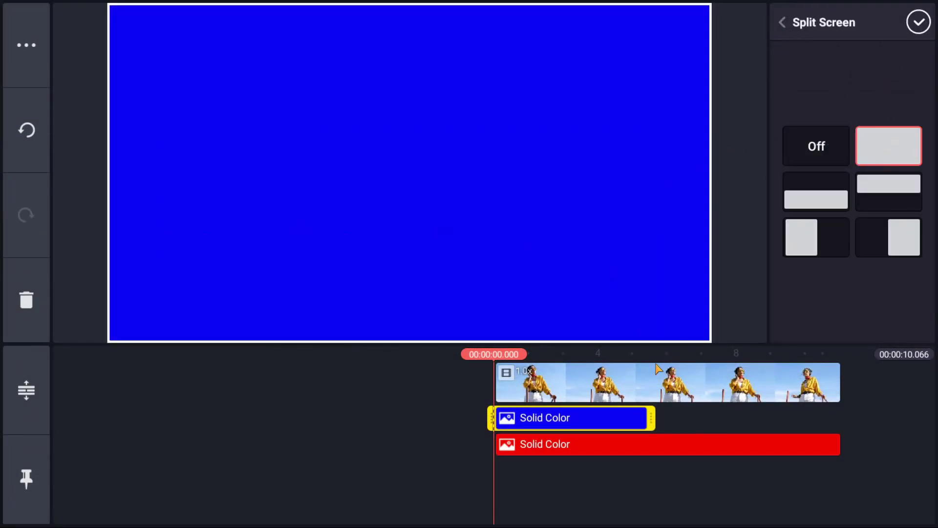
mouse_move(665, 420)
left_mouse_down()
mouse_move(708, 432)
mouse_move(841, 420)
left_mouse_up()
Step: Extend the blue layer to the video's end and set its blending mode to Lighten
mouse_move(851, 463)
left_mouse_down()
mouse_move(629, 463)
mouse_move(683, 469)
left_mouse_up()
left_click(602, 417)
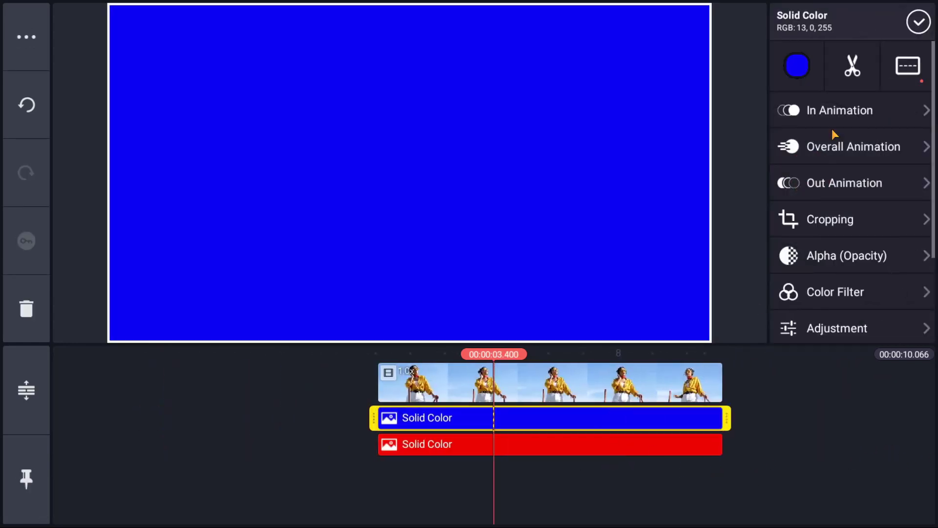
left_click_drag(837, 272, 794, 102)
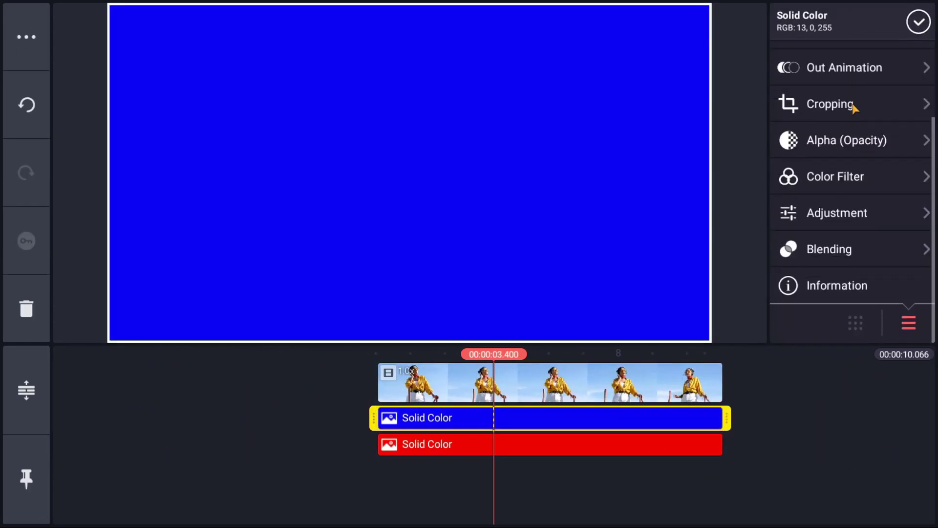
left_click(844, 245)
scroll(902, 253, "down", 1)
scroll(866, 235, "down", 2)
left_click(827, 285)
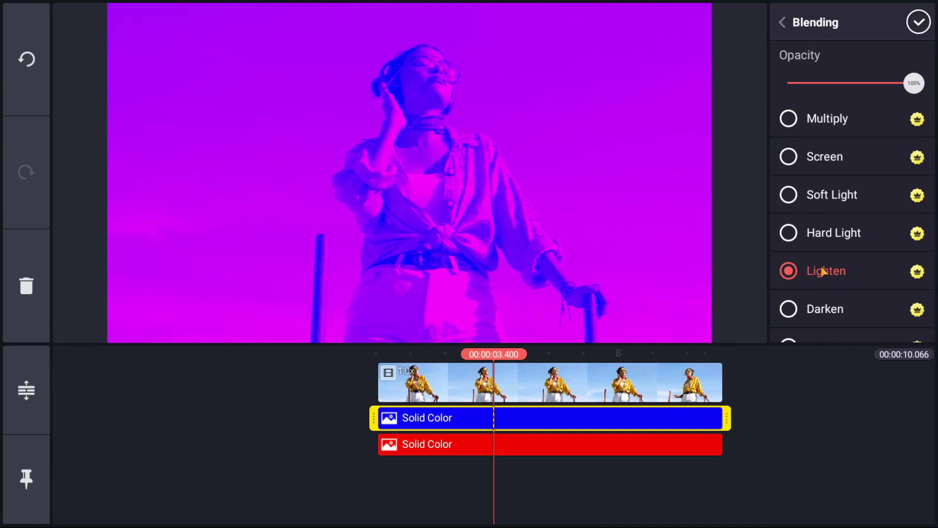
left_click(856, 450)
scroll(875, 460, "up", 5)
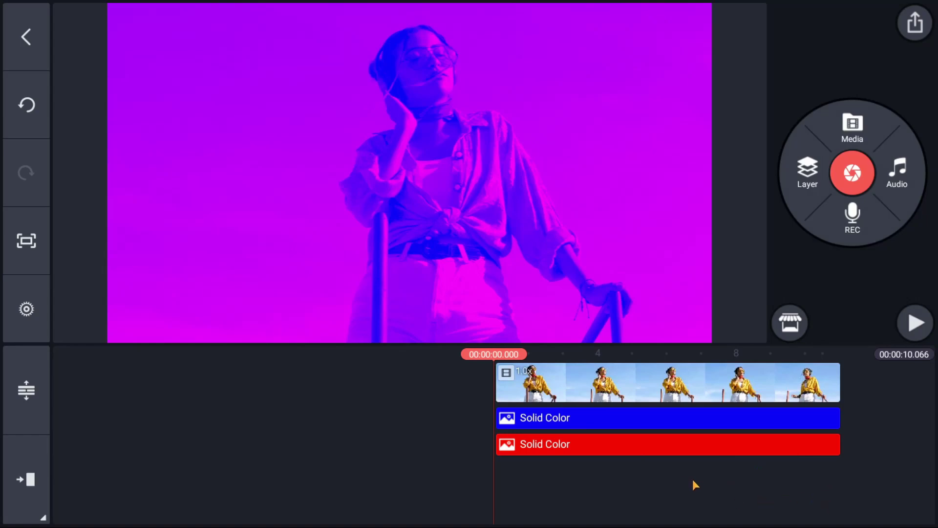
Step: Raise the woman clip's Brightness to +12 in Adjustment, leaving Contrast at 0
left_click_drag(759, 493, 569, 462)
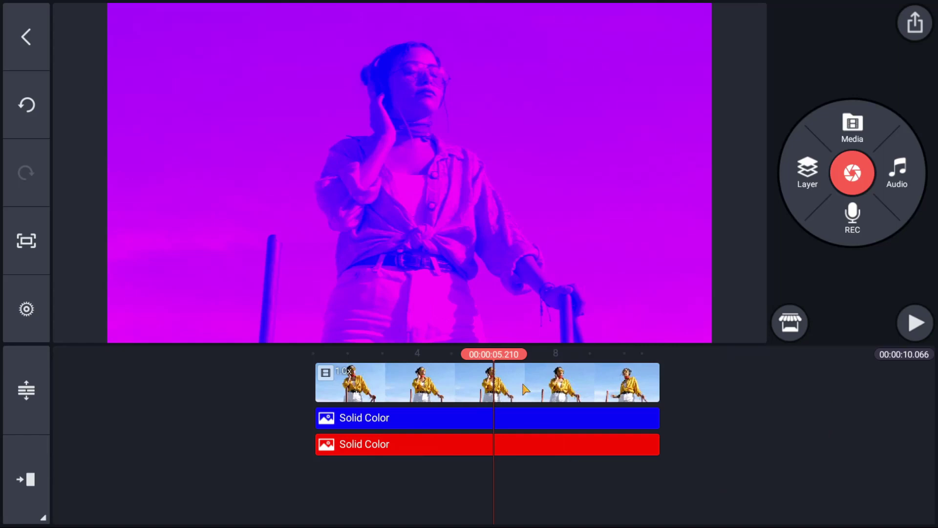
left_click(524, 386)
left_click(857, 288)
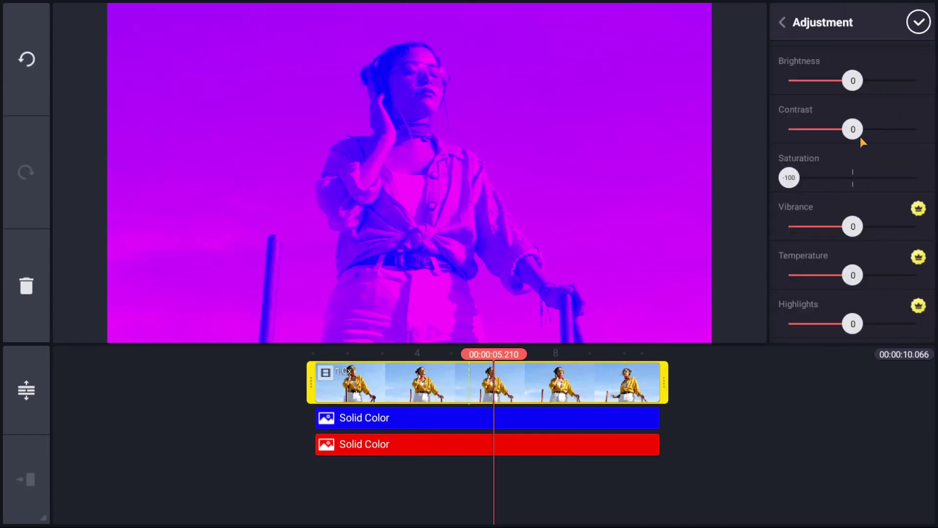
left_click_drag(825, 134, 866, 134)
left_click_drag(837, 78, 877, 78)
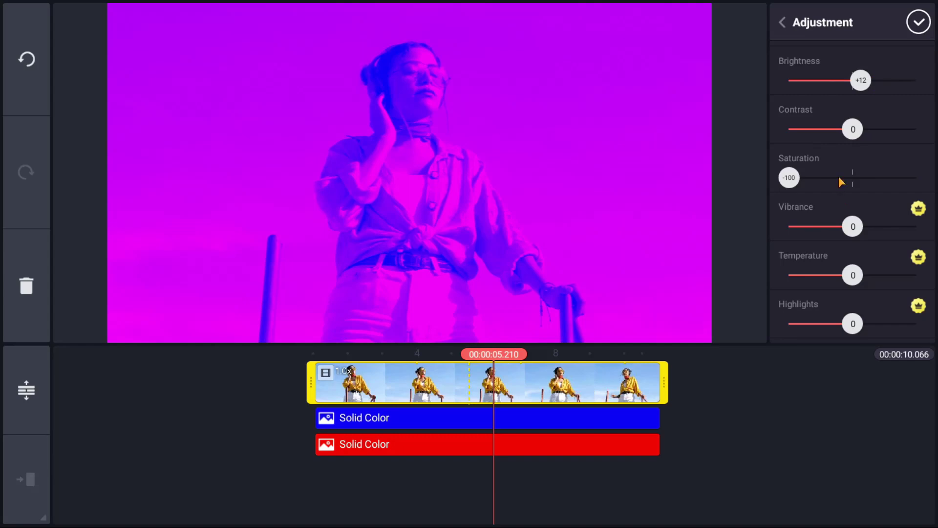
Step: Set Highlights +2, Shadows -1 and Hue -18, then return the playhead to the start
mouse_move(849, 294)
left_mouse_down()
mouse_move(840, 146)
mouse_move(875, 203)
mouse_move(878, 196)
mouse_move(846, 185)
left_mouse_up()
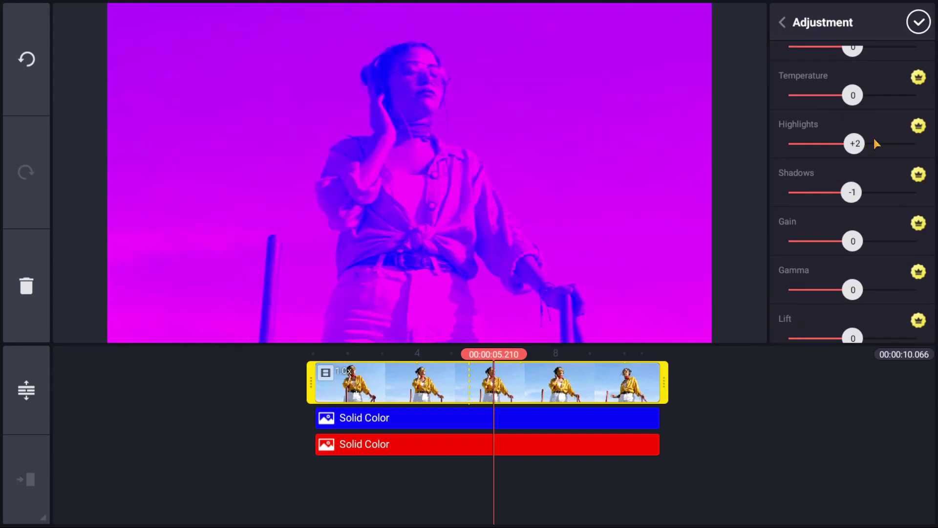
mouse_move(853, 96)
left_mouse_down()
mouse_move(840, 96)
mouse_move(844, 104)
left_mouse_up()
left_click_drag(873, 223, 864, 117)
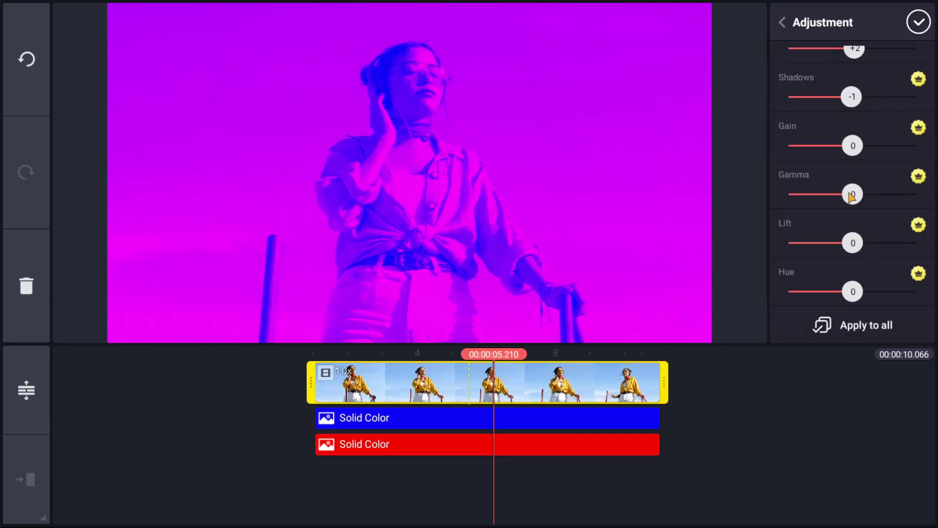
mouse_move(813, 298)
left_mouse_down()
mouse_move(754, 308)
mouse_move(839, 305)
left_mouse_up()
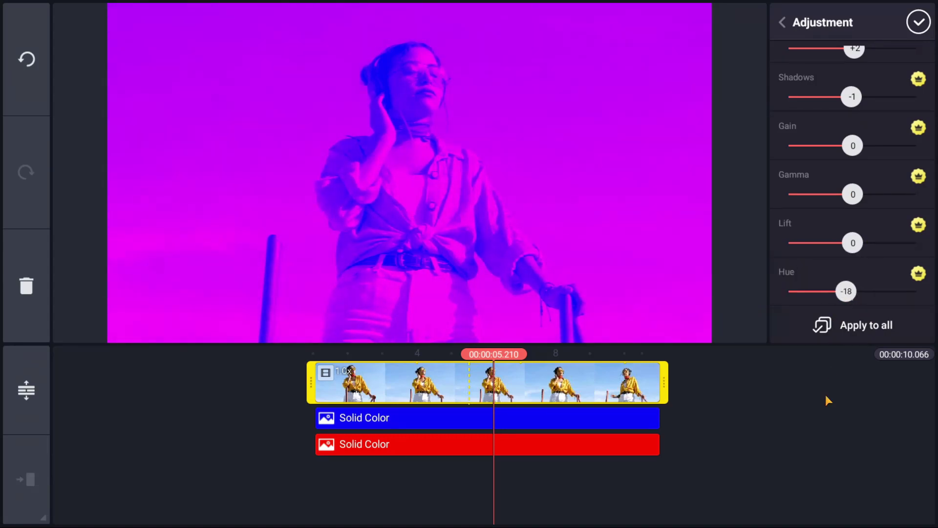
key("Escape")
left_click_drag(567, 453, 800, 485)
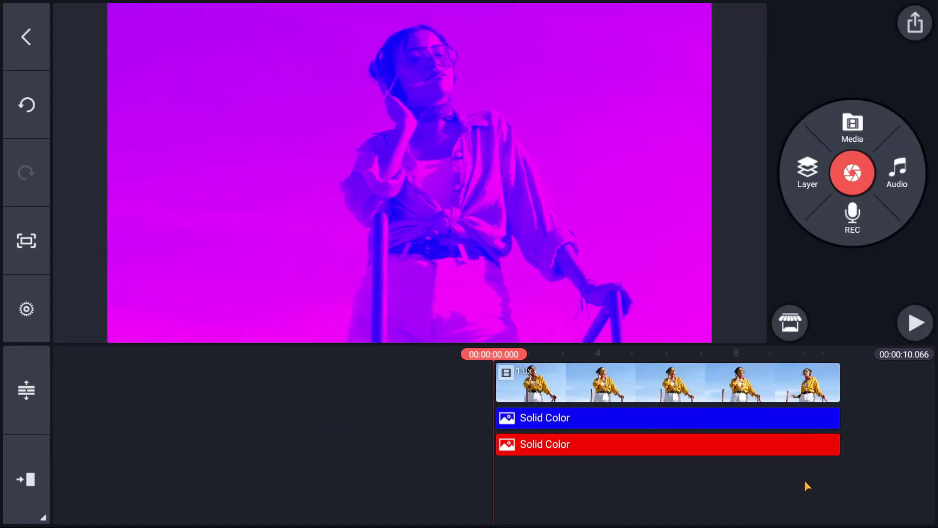